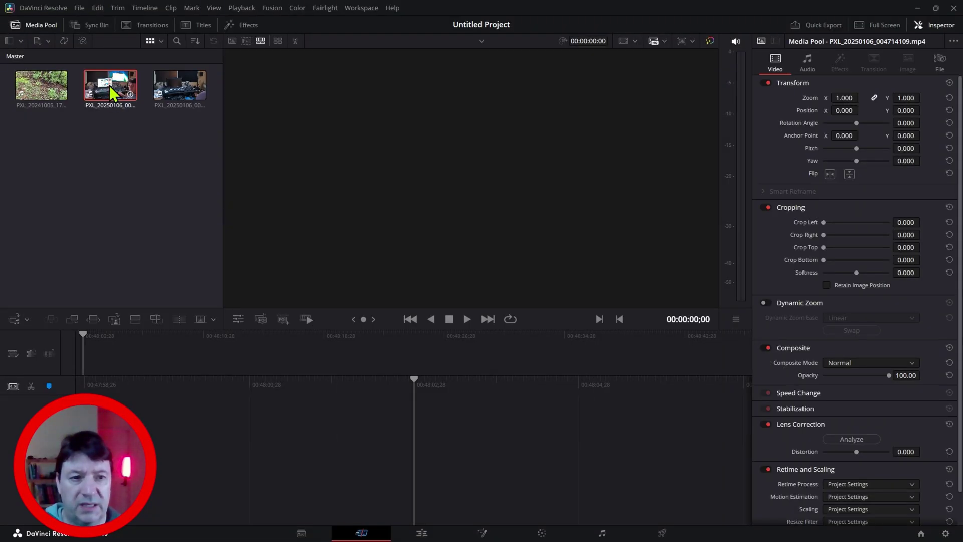
- Place the two PXL_20250106 desk clips on a new timeline and open PXL_20250106_004858681.mp4 for Fusion compositing
{"action": "left_click_drag", "start_coordinate": [111, 89], "coordinate": [115, 366]}
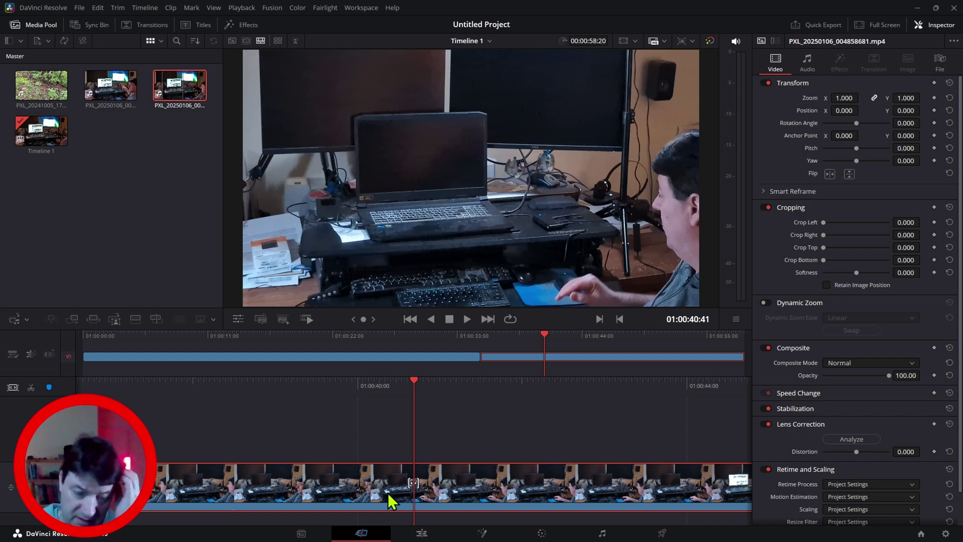
{"action": "left_click", "coordinate": [482, 534]}
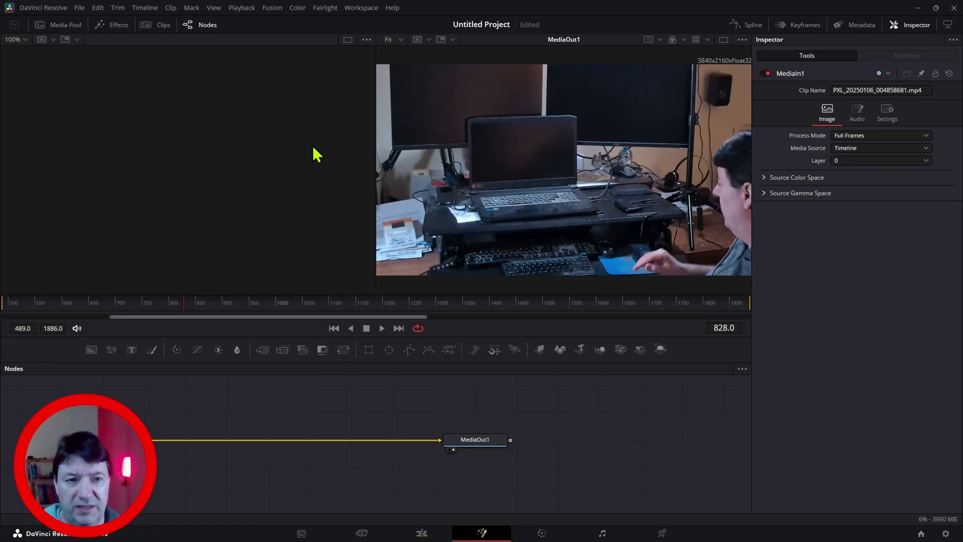
- Add the forest clip PXL_20241005_174145650.mp4 to the node graph above the existing connection and switch to a single viewer
{"action": "left_click", "coordinate": [65, 25]}
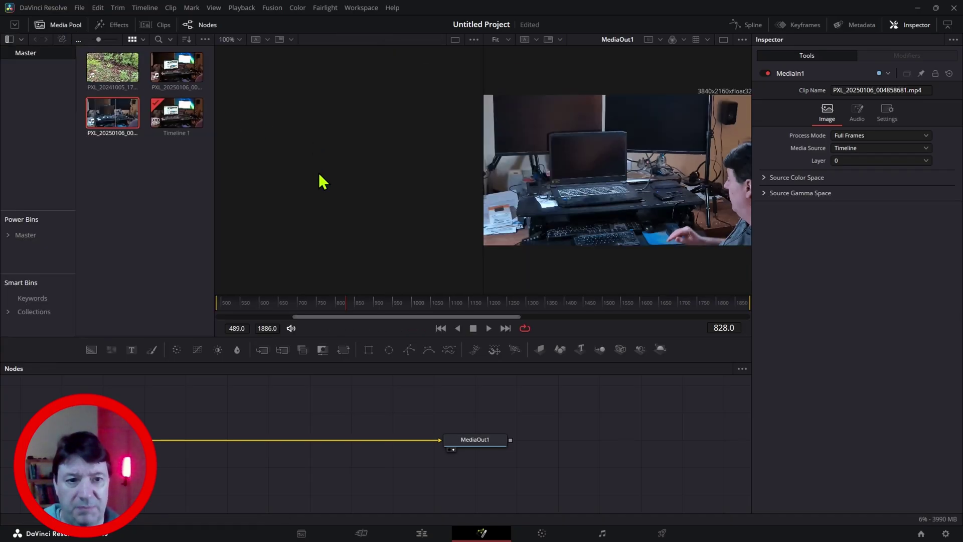
{"action": "left_click", "coordinate": [107, 65]}
{"action": "left_click_drag", "start_coordinate": [107, 65], "coordinate": [171, 328]}
{"action": "left_click_drag", "start_coordinate": [209, 400], "coordinate": [209, 400]}
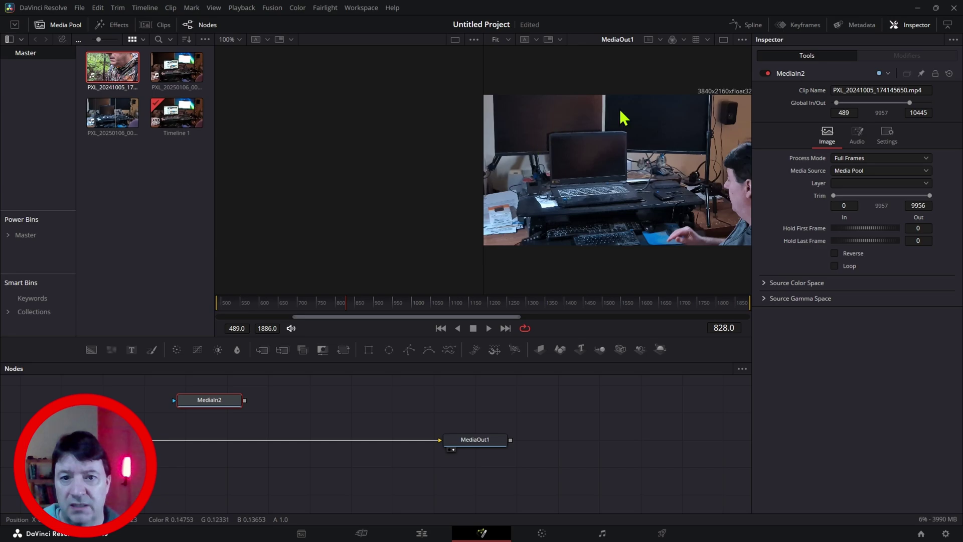
{"action": "left_click", "coordinate": [723, 39]}
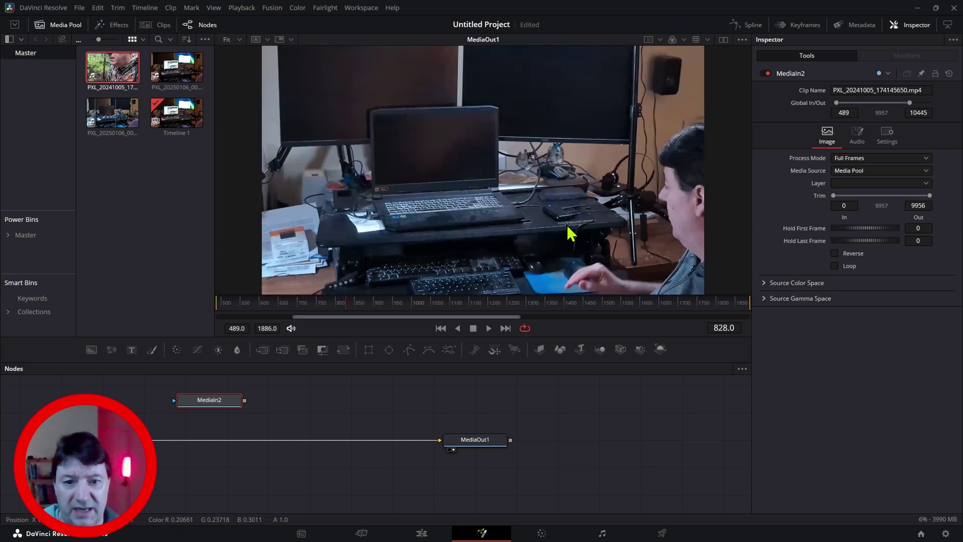
{"action": "left_click_drag", "start_coordinate": [218, 401], "coordinate": [291, 393]}
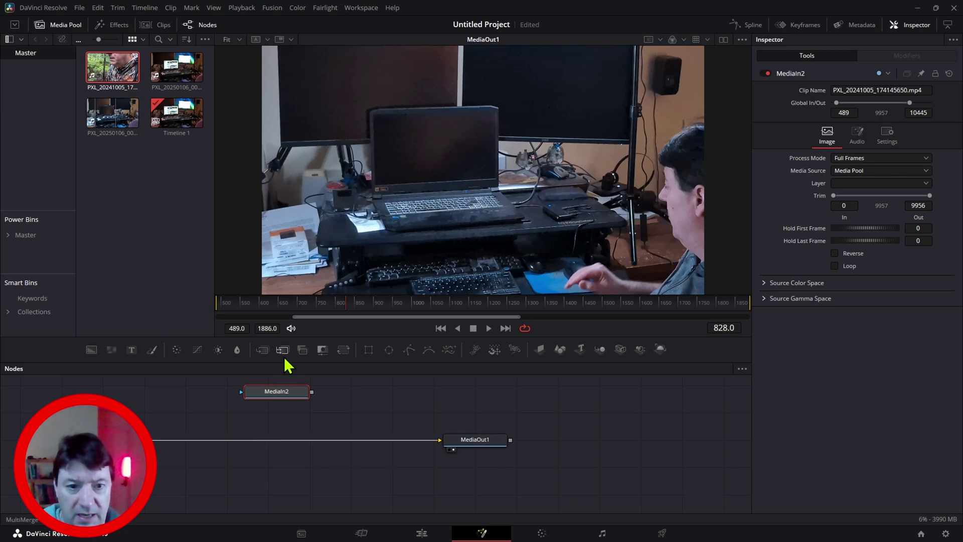
- Insert a Merge node into the connection leading to MediaOut1 and place it below MediaIn2
{"action": "left_click_drag", "start_coordinate": [266, 350], "coordinate": [279, 440]}
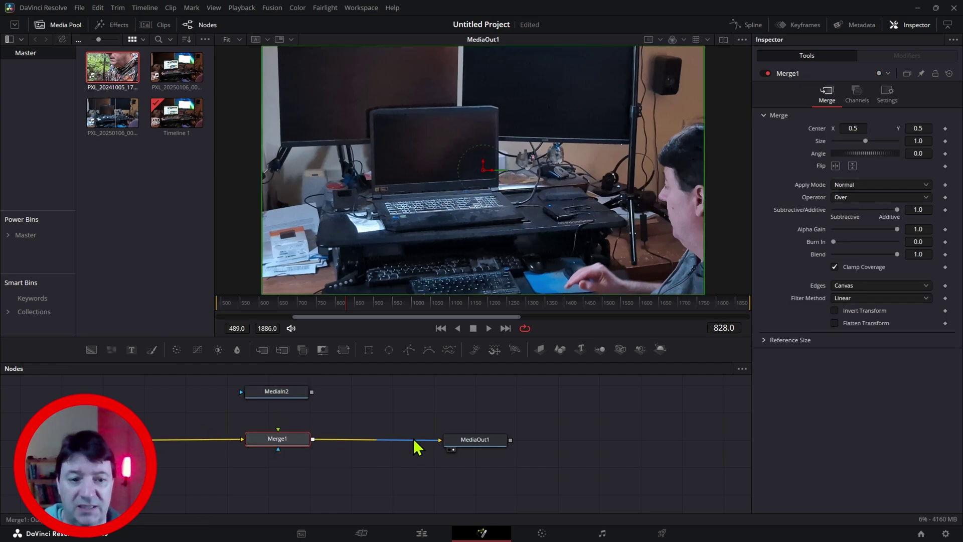
{"action": "left_click_drag", "start_coordinate": [284, 438], "coordinate": [284, 464]}
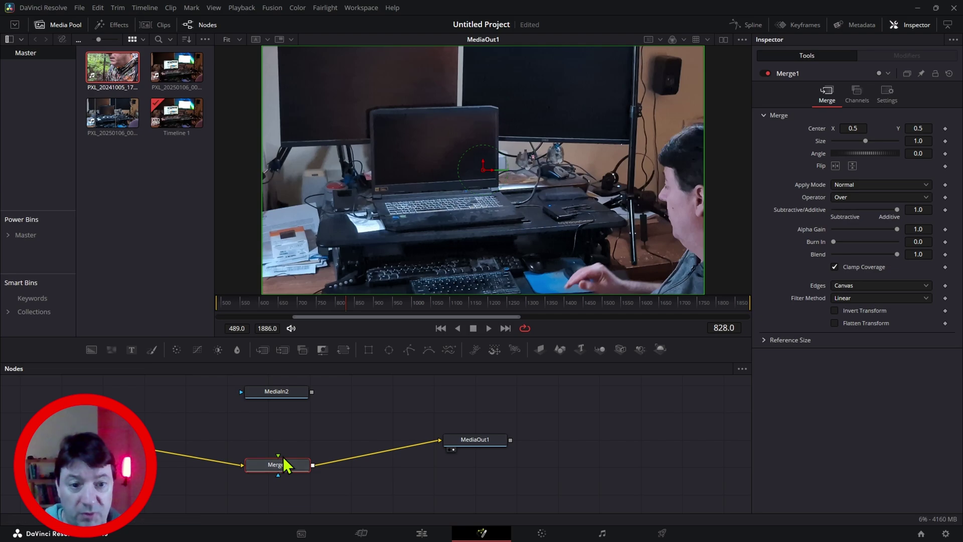
- Add an unconnected Corner Positioner node and place it between MediaIn2 and Merge1
{"action": "left_click", "coordinate": [235, 429]}
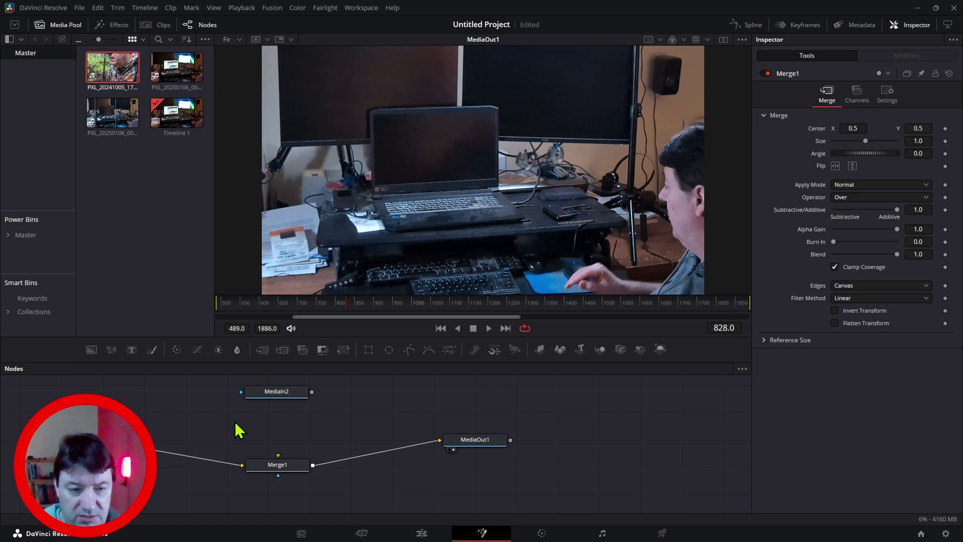
{"action": "key", "text": "shift+space"}
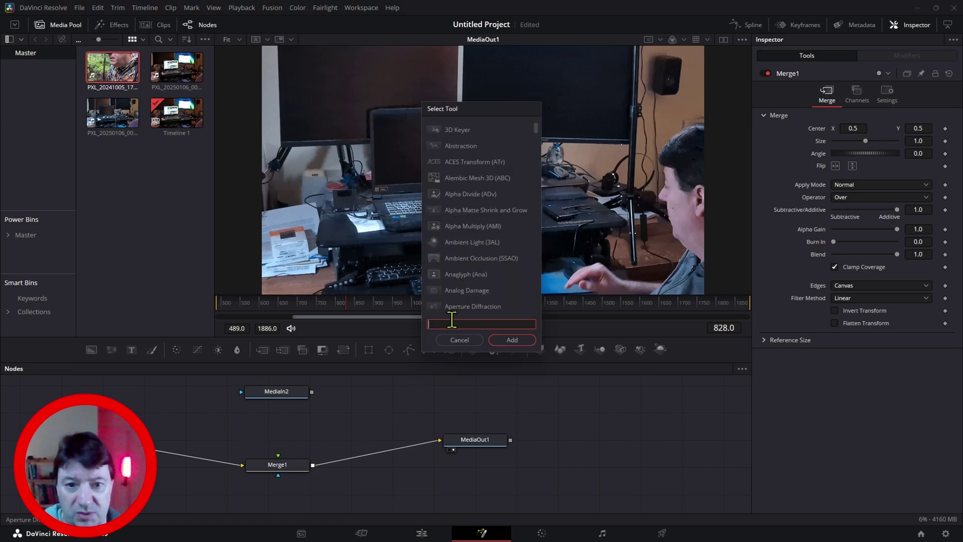
{"action": "type", "text": "corn"}
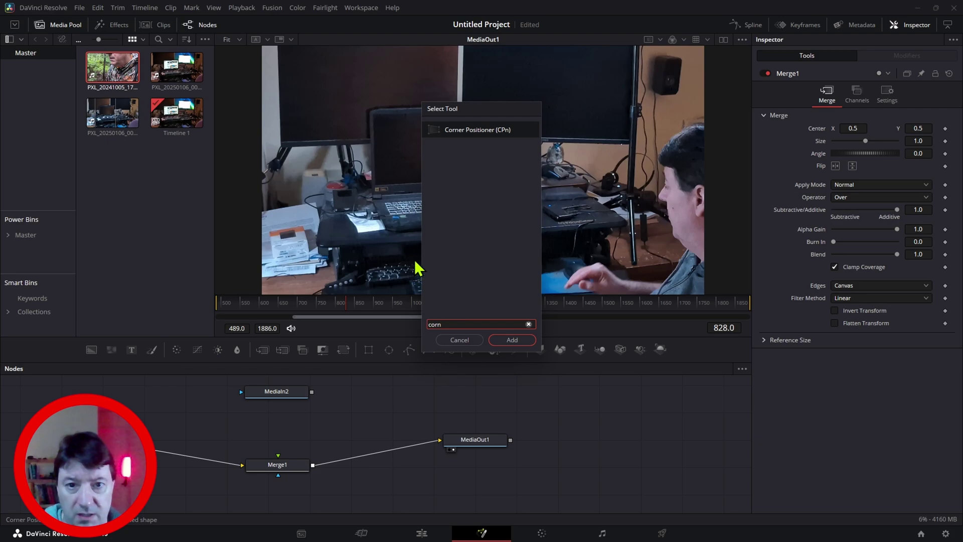
{"action": "left_click", "coordinate": [466, 131]}
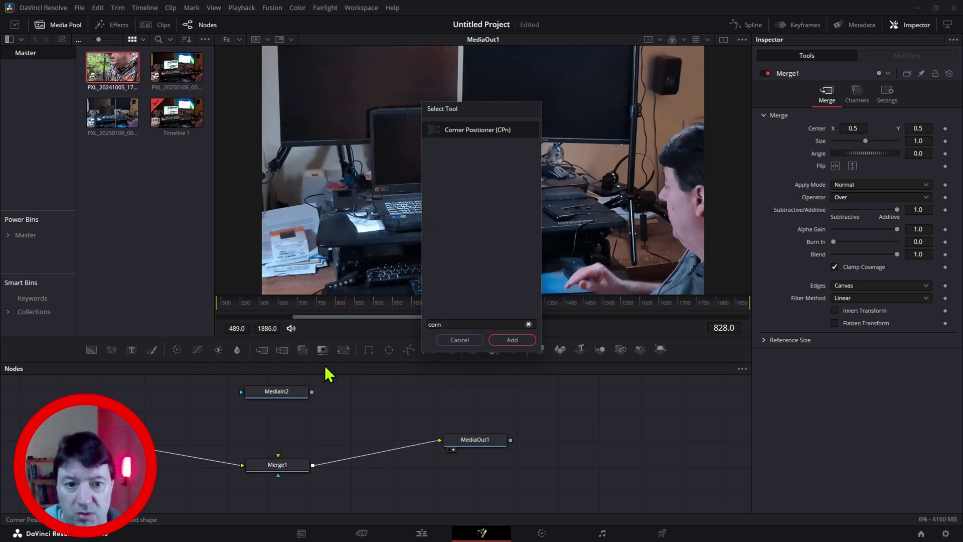
{"action": "left_click", "coordinate": [511, 340]}
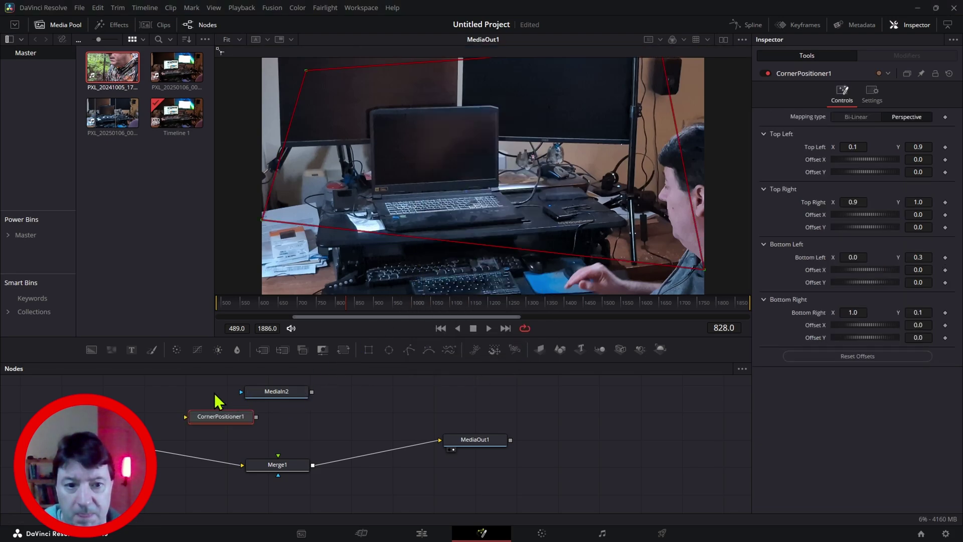
{"action": "left_click_drag", "start_coordinate": [213, 420], "coordinate": [277, 425]}
- Connect MediaIn2 into the Corner Positioner and feed its output into Merge1 as the foreground
{"action": "left_click_drag", "start_coordinate": [311, 391], "coordinate": [261, 429]}
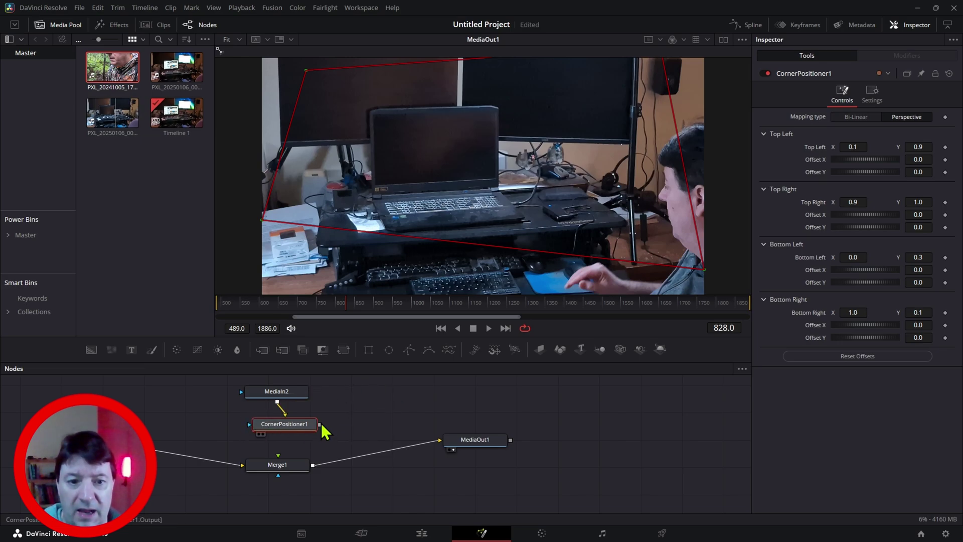
{"action": "left_click_drag", "start_coordinate": [320, 424], "coordinate": [280, 464]}
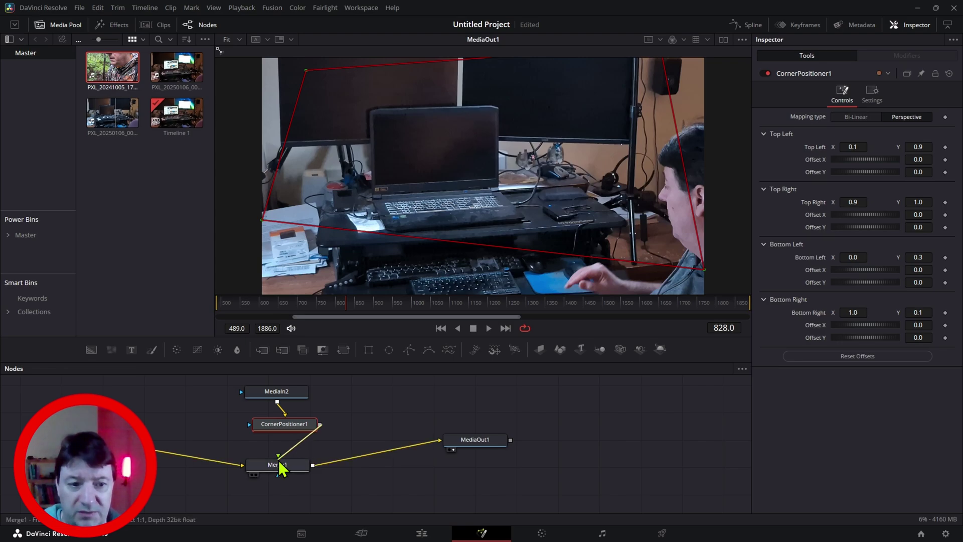
{"action": "left_click", "coordinate": [279, 464]}
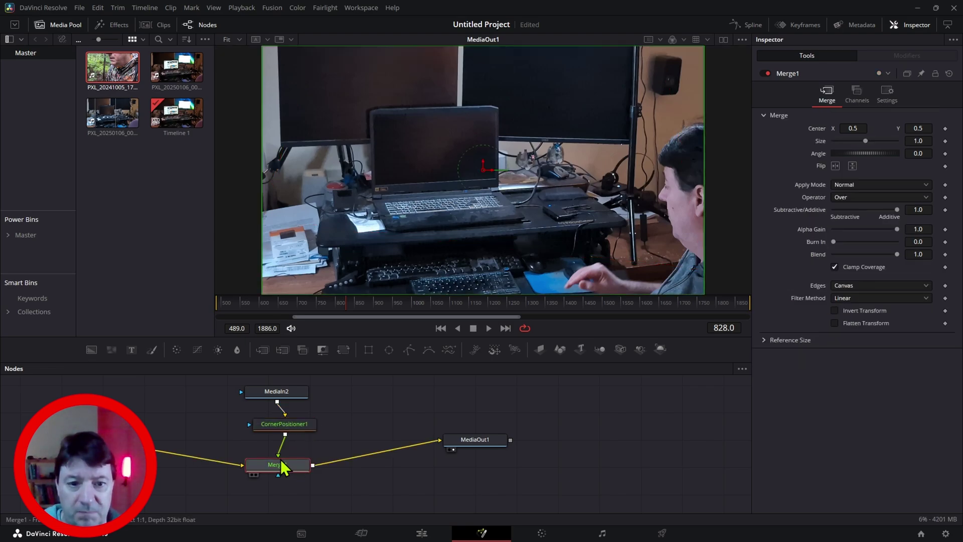
{"action": "left_click", "coordinate": [279, 393]}
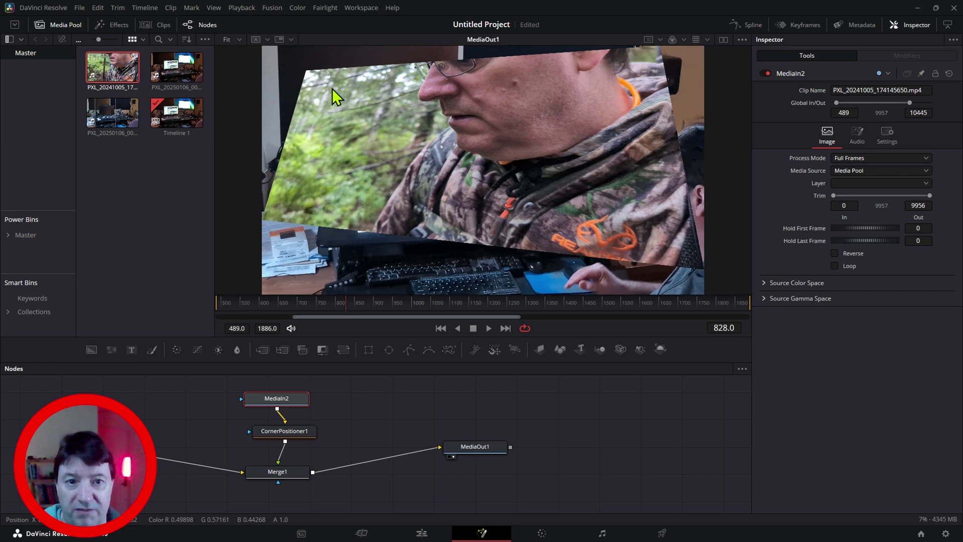
- Fit the Corner Positioner's four corners roughly to the laptop screen, with top left about 0.26, 0.72 and bottom right about 0.52, 0.46
{"action": "left_click", "coordinate": [307, 71]}
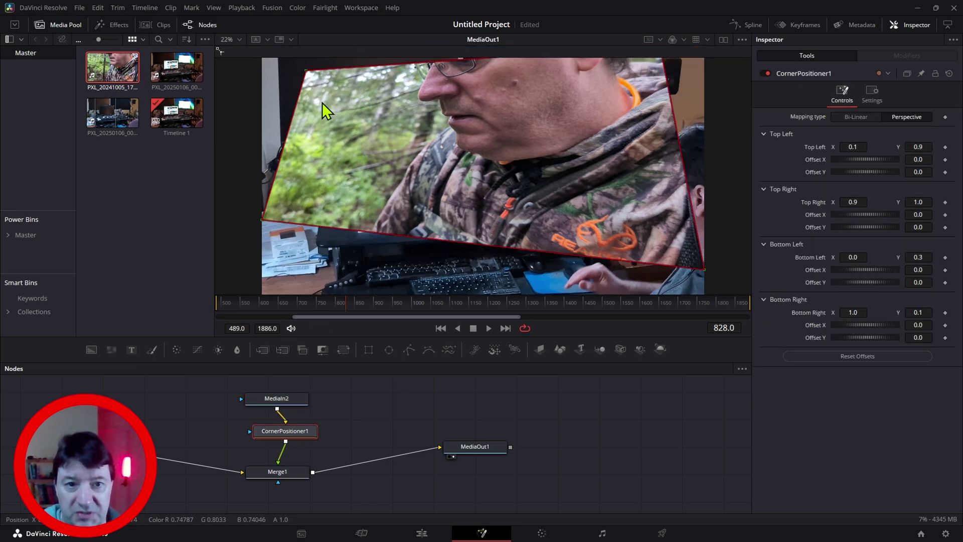
{"action": "left_click_drag", "start_coordinate": [306, 69], "coordinate": [322, 107]}
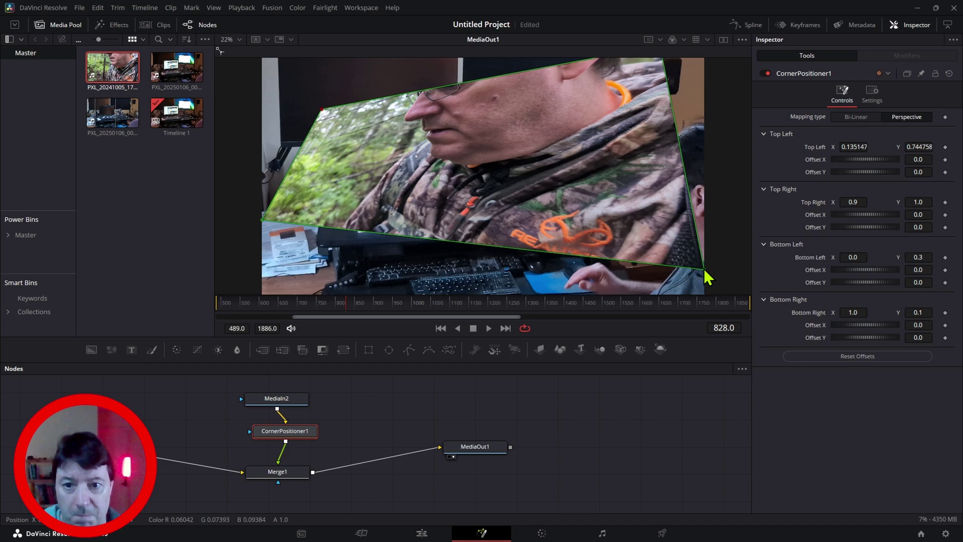
{"action": "left_click_drag", "start_coordinate": [705, 271], "coordinate": [494, 179]}
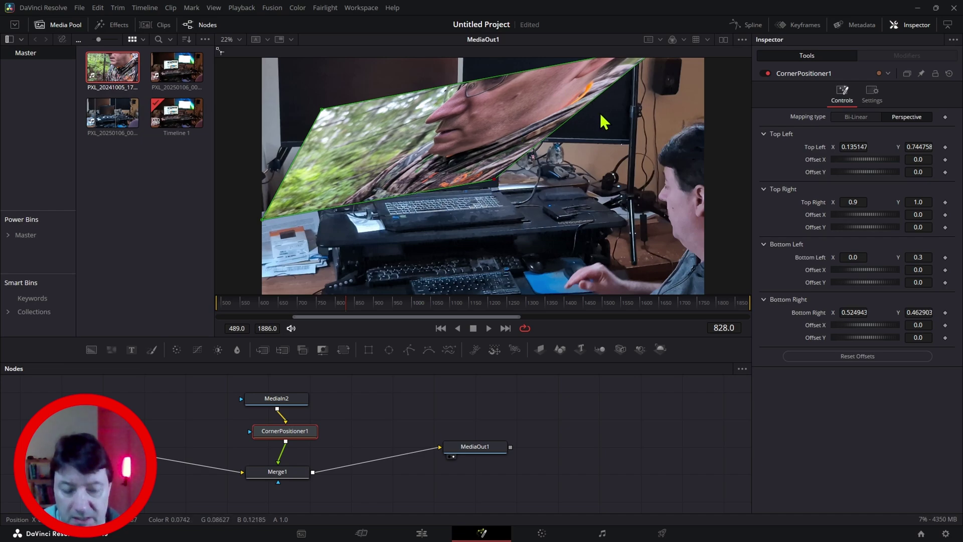
{"action": "scroll", "coordinate": [645, 113], "scroll_direction": "up", "scroll_amount": 1}
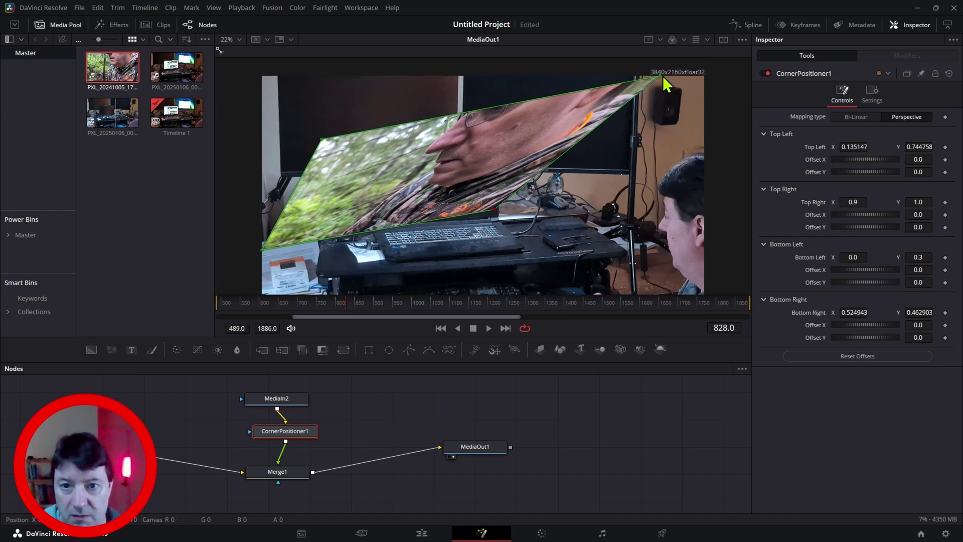
{"action": "left_click_drag", "start_coordinate": [660, 75], "coordinate": [495, 141]}
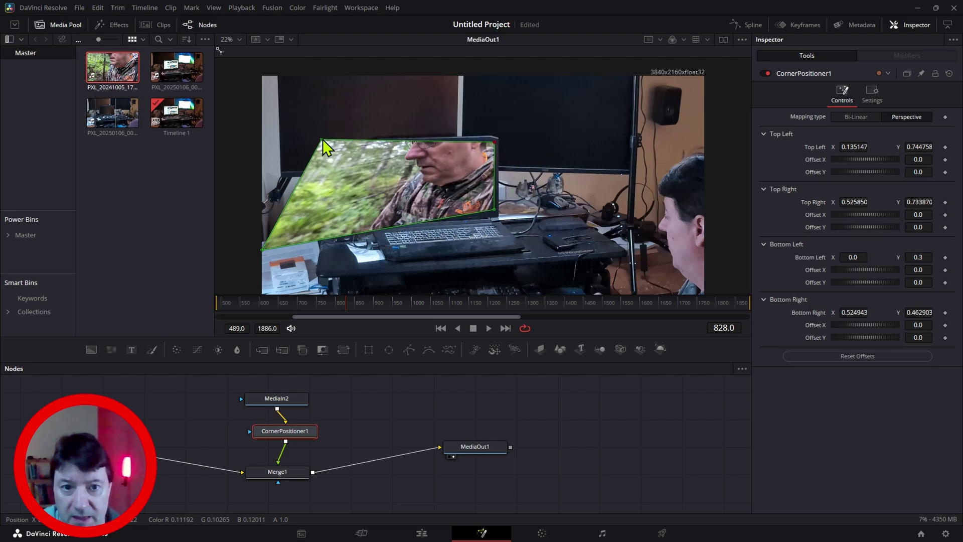
{"action": "left_click_drag", "start_coordinate": [323, 139], "coordinate": [376, 145]}
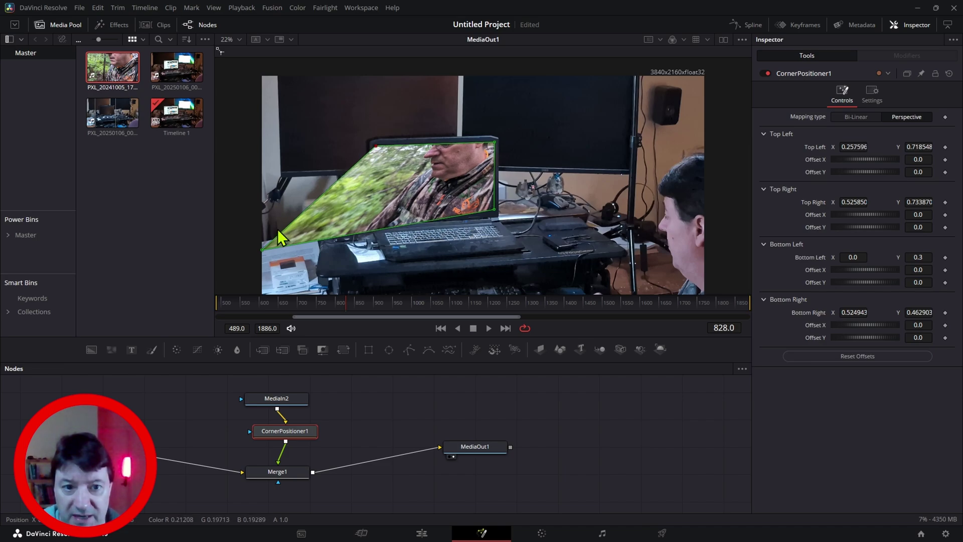
{"action": "left_click_drag", "start_coordinate": [263, 250], "coordinate": [376, 217]}
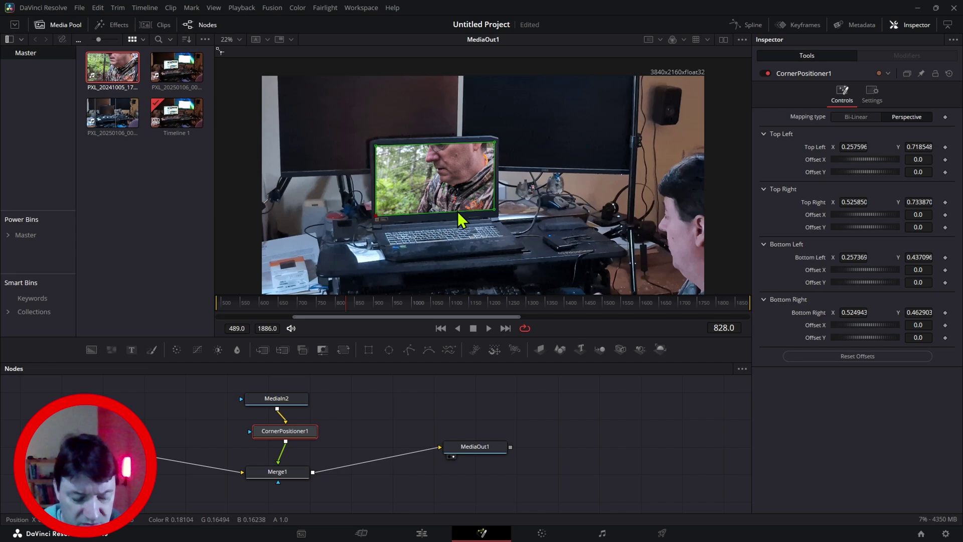
- Refine the overlay's top-left corner to about 0.254, 0.721, bottom-left to about 0.258, 0.440 and bottom-right to about 0.527, 0.466
{"action": "scroll", "coordinate": [452, 211], "scroll_direction": "up", "scroll_amount": 5}
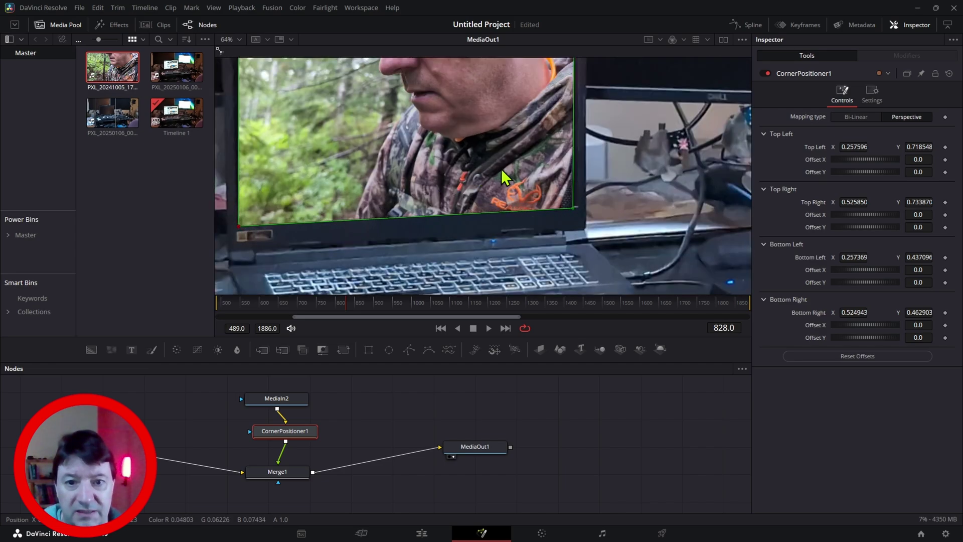
{"action": "left_click_drag", "start_coordinate": [538, 186], "coordinate": [591, 252]}
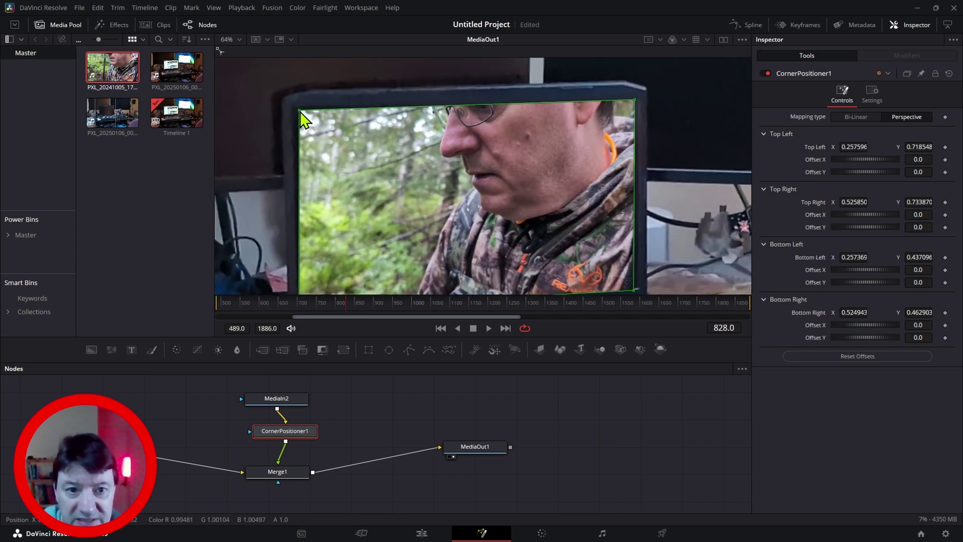
{"action": "mouse_move", "coordinate": [299, 110]}
{"action": "left_mouse_down"}
{"action": "mouse_move", "coordinate": [306, 117]}
{"action": "mouse_move", "coordinate": [295, 108]}
{"action": "left_mouse_up"}
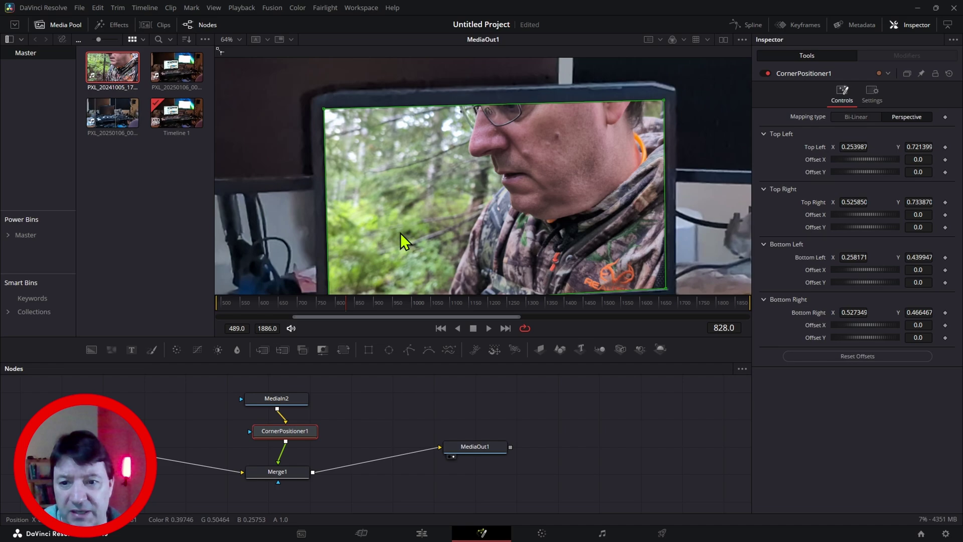
{"action": "scroll", "coordinate": [402, 231], "scroll_direction": "down", "scroll_amount": 1}
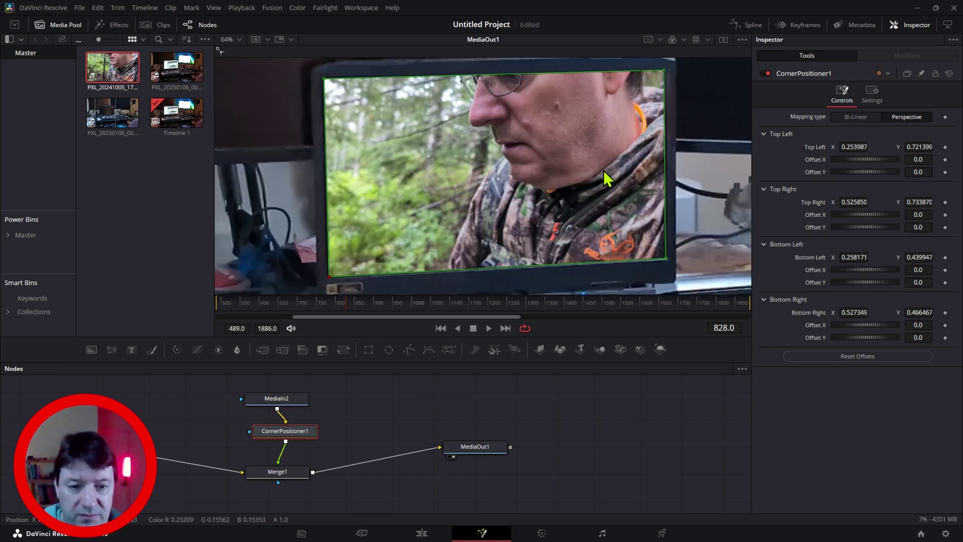
- Play the timeline on the Cut page to check how the forest clip fits the laptop screen, stopping around 01:00:50:00
{"action": "left_click", "coordinate": [361, 533]}
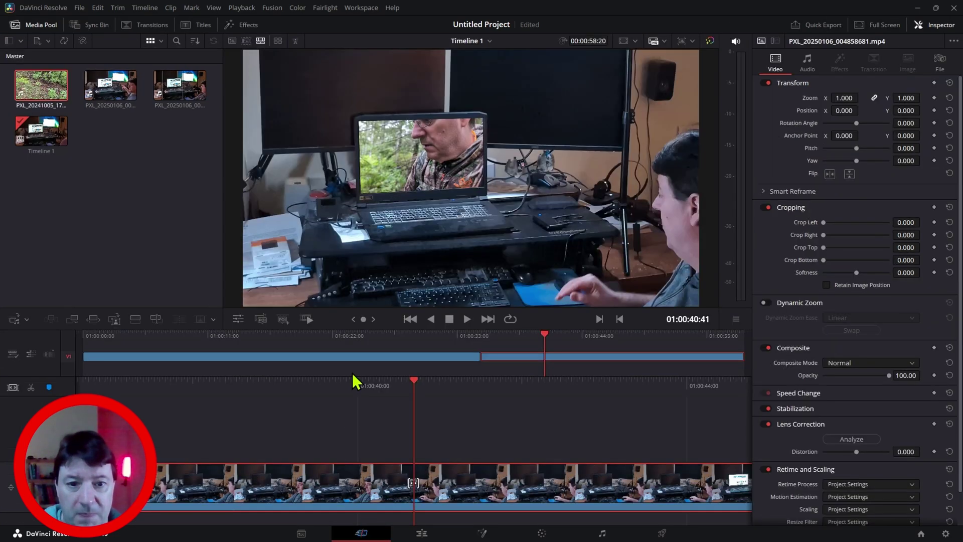
{"action": "left_click", "coordinate": [467, 321]}
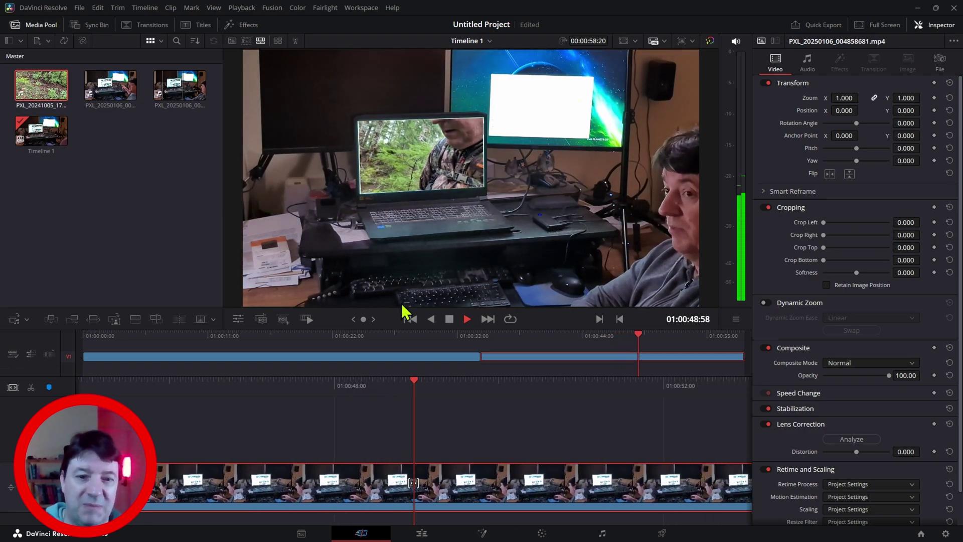
{"action": "left_click", "coordinate": [449, 319]}
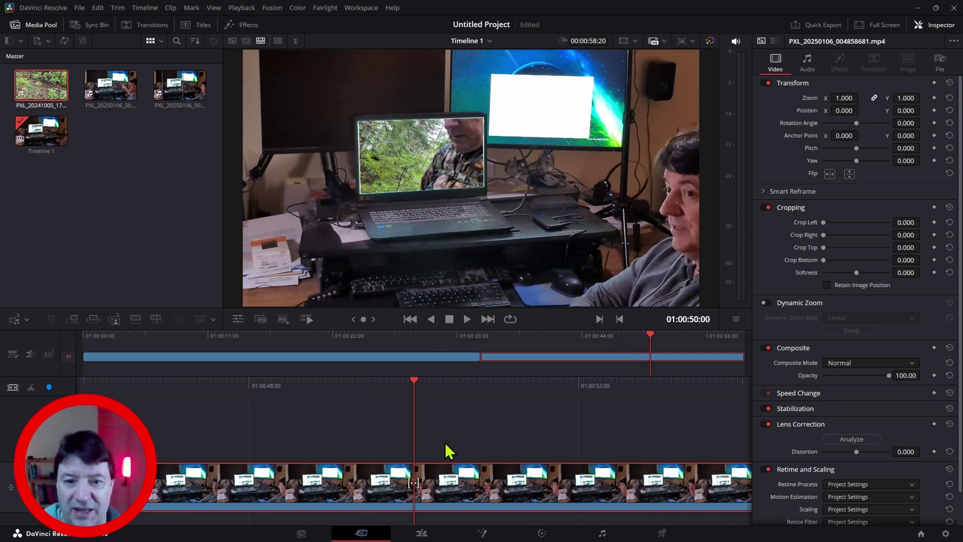
- Refine the Corner Positioner in Fusion, moving top left to about 0.252, 0.721, top right to about 0.529, 0.736 and bottom right to about 0.530, 0.466
{"action": "left_click", "coordinate": [482, 533]}
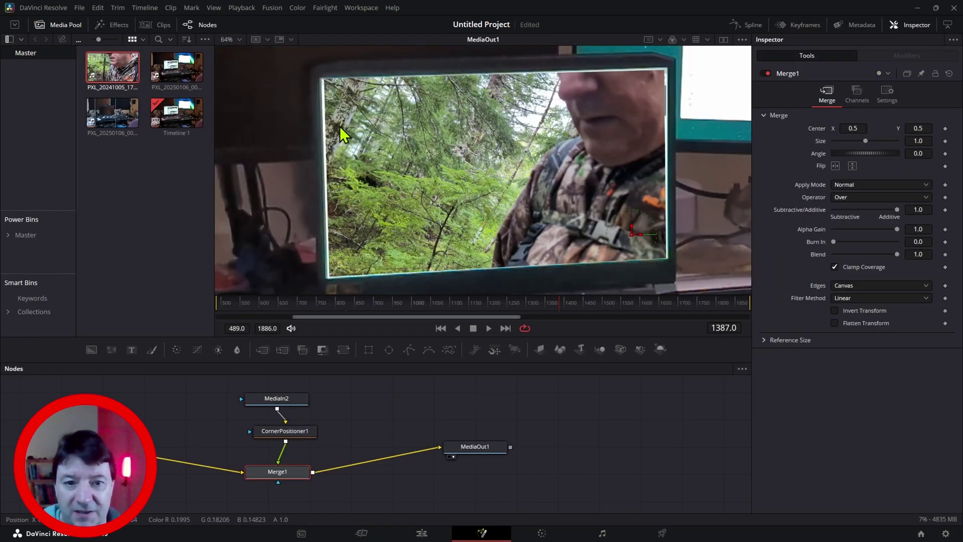
{"action": "left_click", "coordinate": [285, 431]}
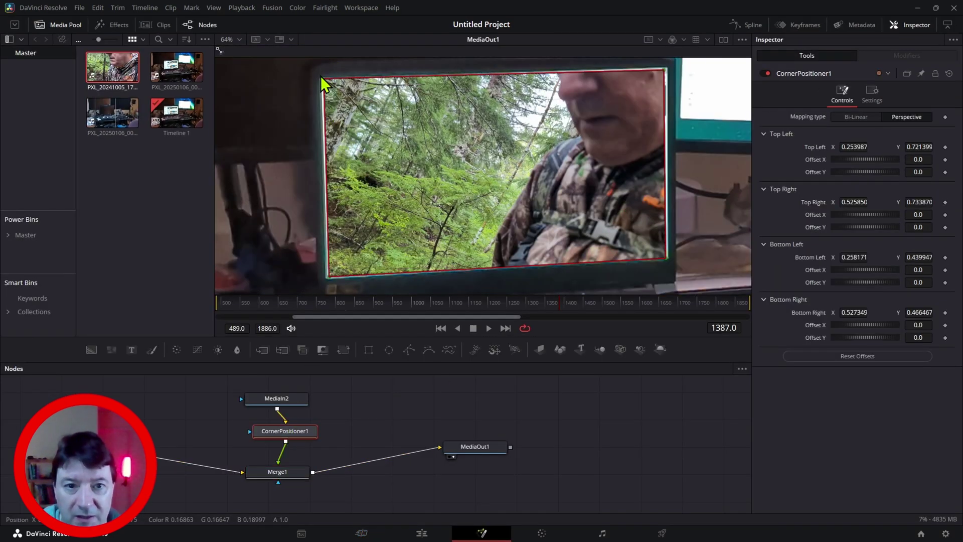
{"action": "left_click_drag", "start_coordinate": [324, 79], "coordinate": [321, 79]}
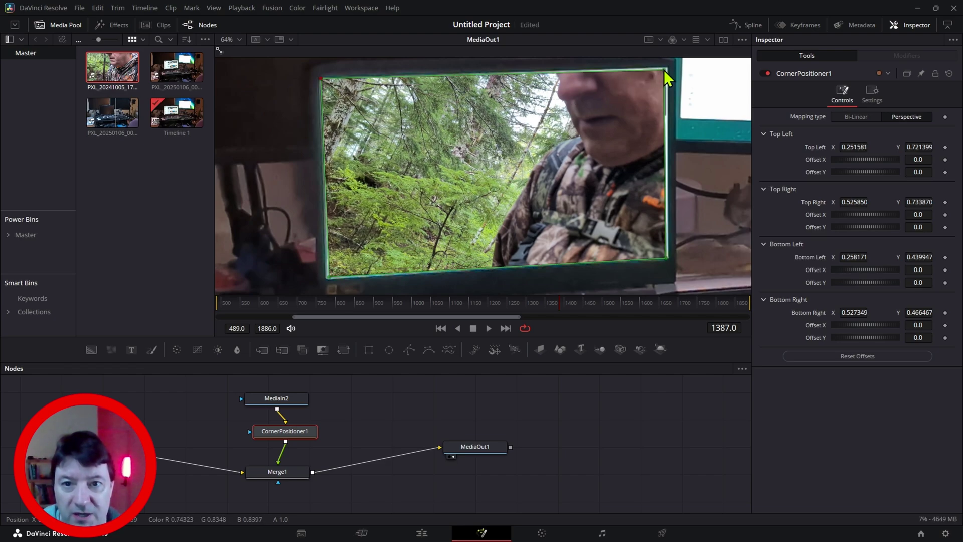
{"action": "left_click_drag", "start_coordinate": [664, 70], "coordinate": [667, 68]}
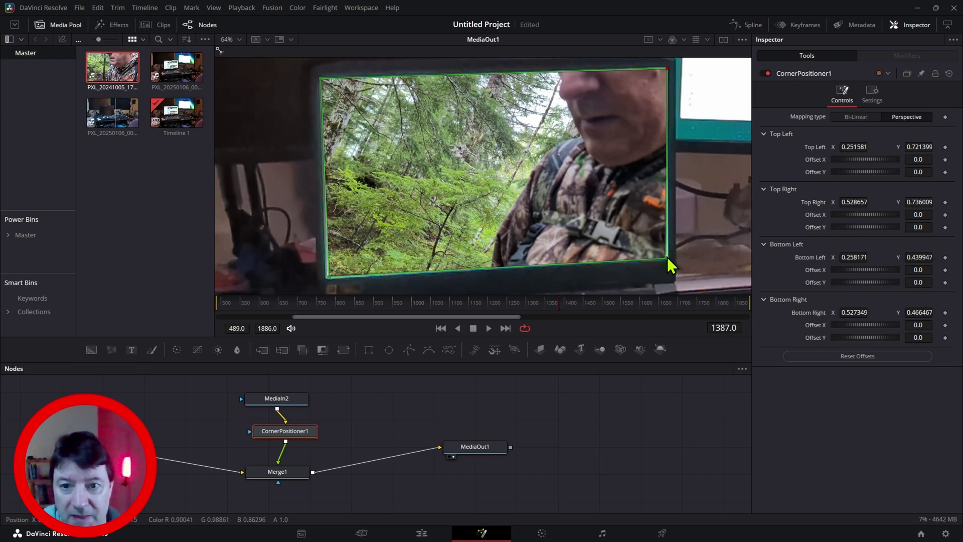
{"action": "left_click_drag", "start_coordinate": [667, 259], "coordinate": [669, 260]}
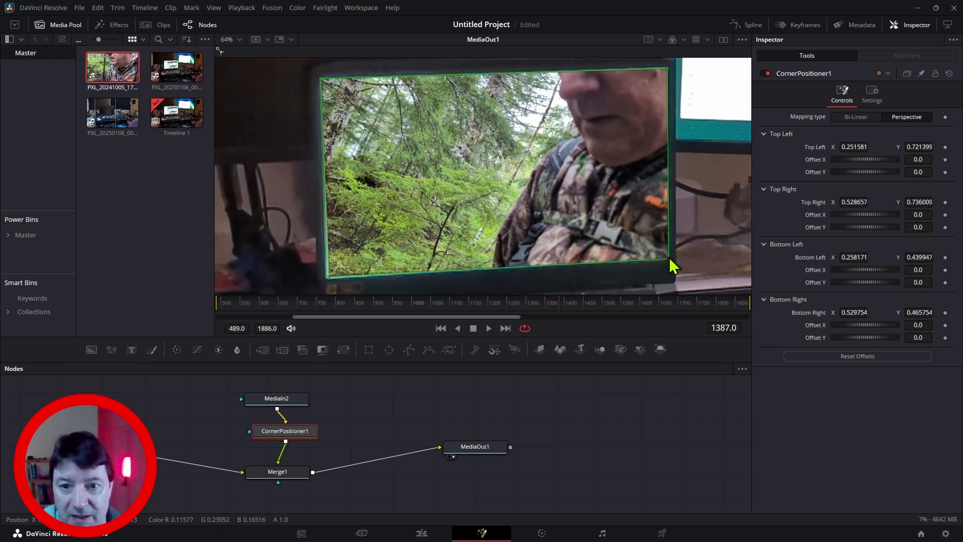
- Play the composited clip from near its start on the Cut page and check the laptop overlay again at 01:00:39:00
{"action": "left_click", "coordinate": [361, 532]}
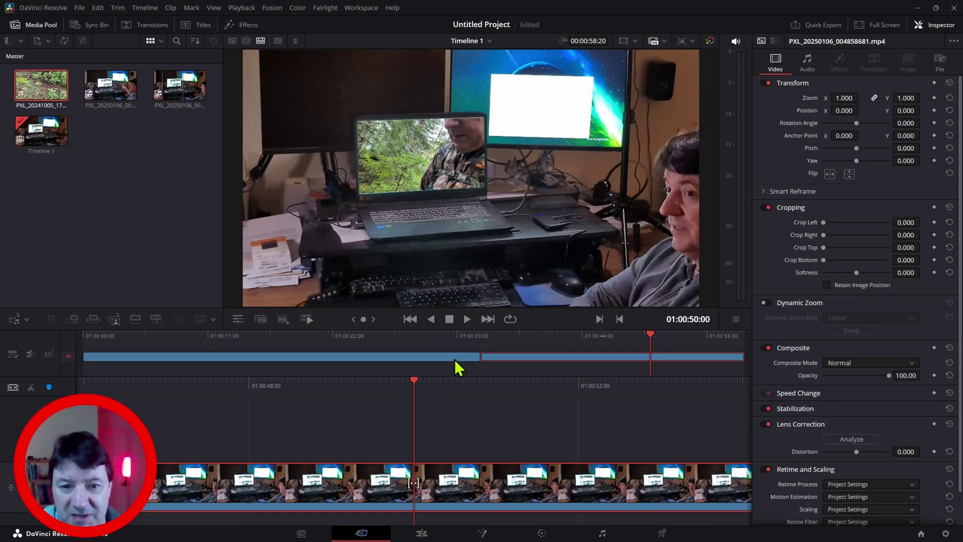
{"action": "left_click_drag", "start_coordinate": [447, 382], "coordinate": [600, 365]}
{"action": "mouse_move", "coordinate": [489, 334]}
{"action": "left_mouse_down"}
{"action": "mouse_move", "coordinate": [497, 336]}
{"action": "mouse_move", "coordinate": [484, 337]}
{"action": "left_mouse_up"}
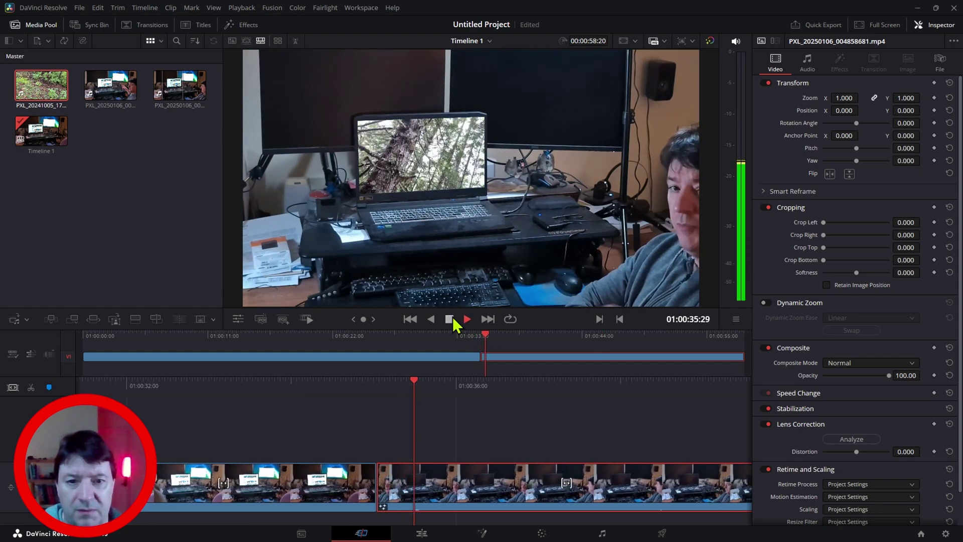
{"action": "left_click", "coordinate": [525, 333]}
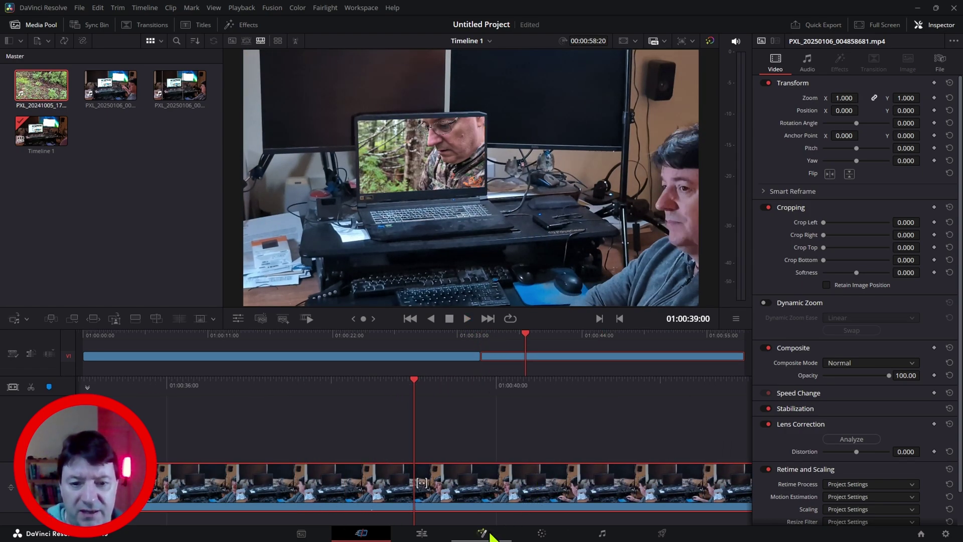
- Trim the start of the forest clip in Fusion's MediaIn2 node, setting its In point to frame 442
{"action": "left_click", "coordinate": [482, 532]}
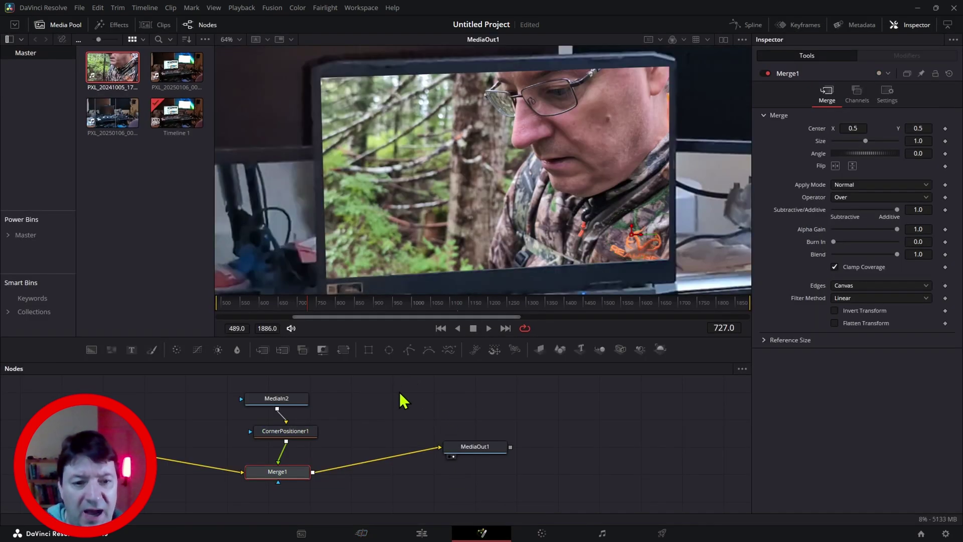
{"action": "left_click", "coordinate": [291, 401]}
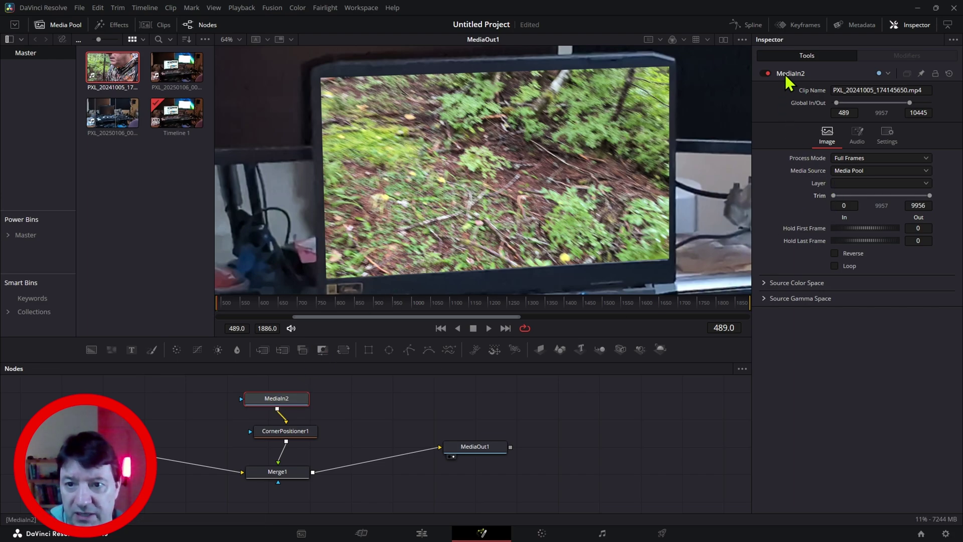
{"action": "left_click_drag", "start_coordinate": [835, 196], "coordinate": [846, 196]}
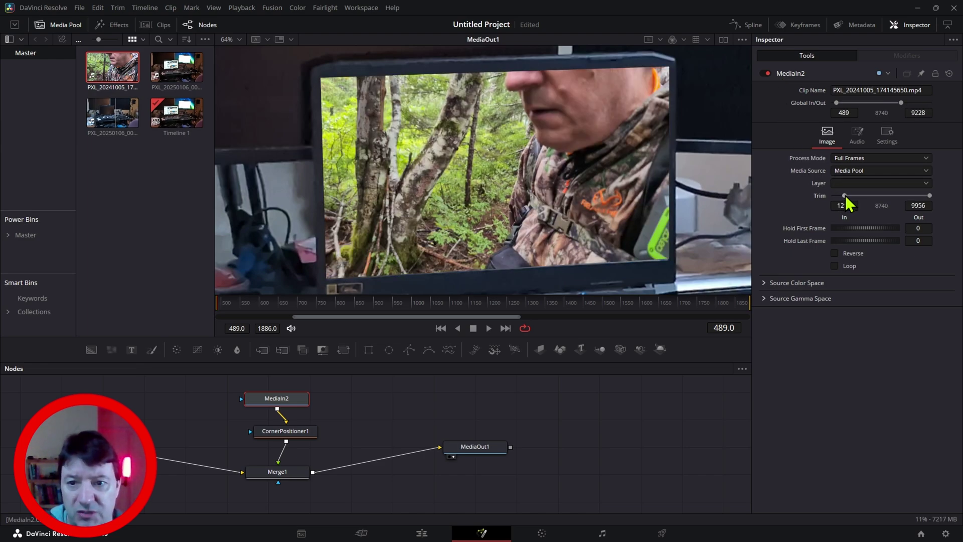
{"action": "left_click_drag", "start_coordinate": [844, 195], "coordinate": [836, 196]}
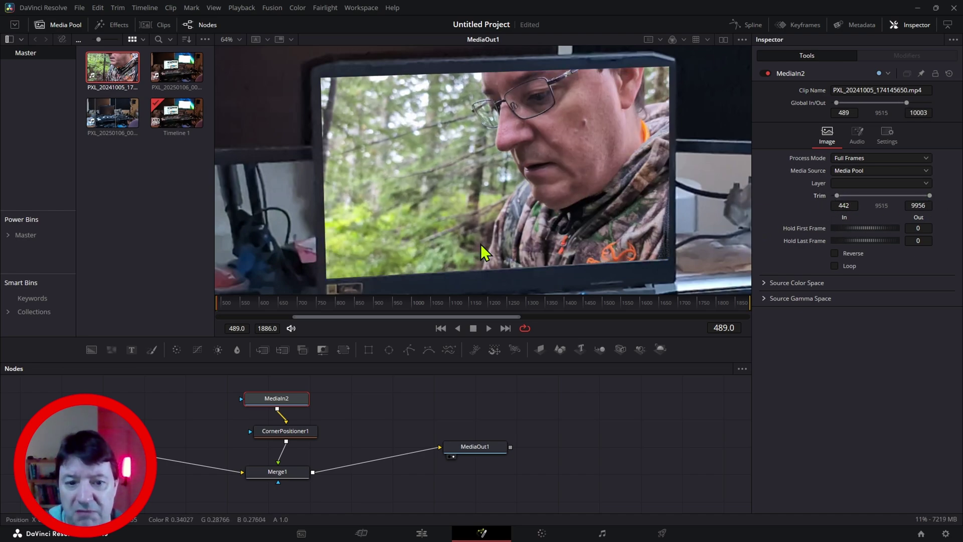
- Play the composited clip on the Cut page from 01:00:35:02 to its end, and check the overlay at 01:00:41:38
{"action": "left_click", "coordinate": [361, 533]}
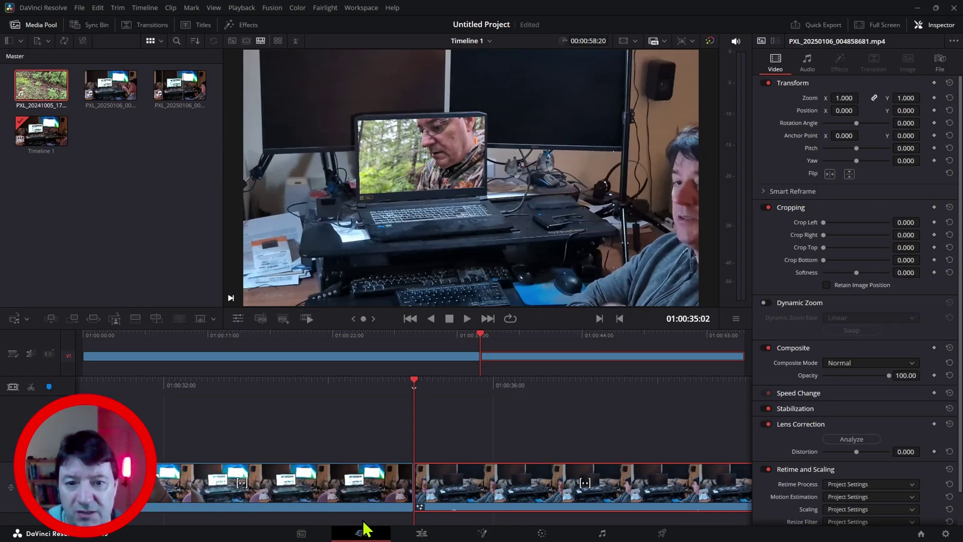
{"action": "scroll", "coordinate": [528, 381], "scroll_direction": "up", "scroll_amount": 5}
{"action": "left_click", "coordinate": [466, 319]}
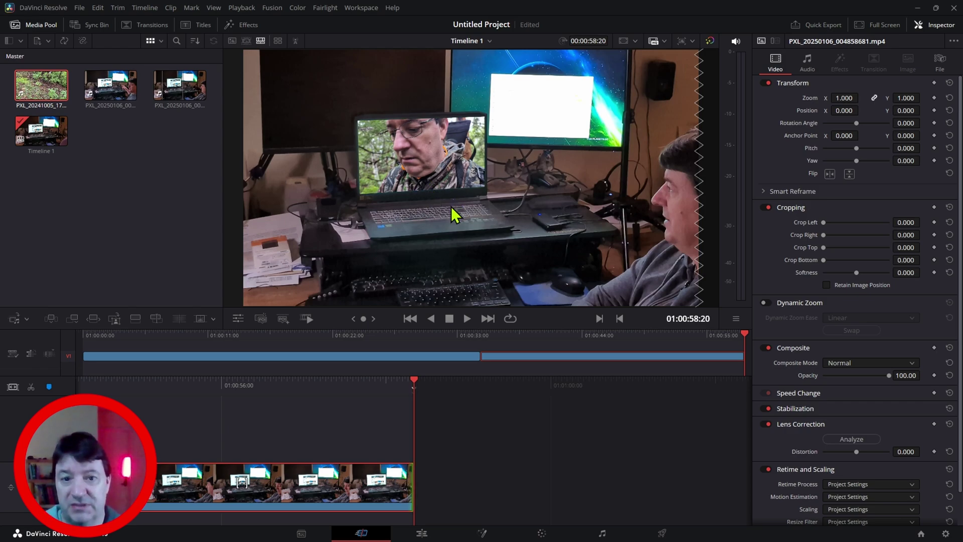
{"action": "left_click", "coordinate": [483, 344]}
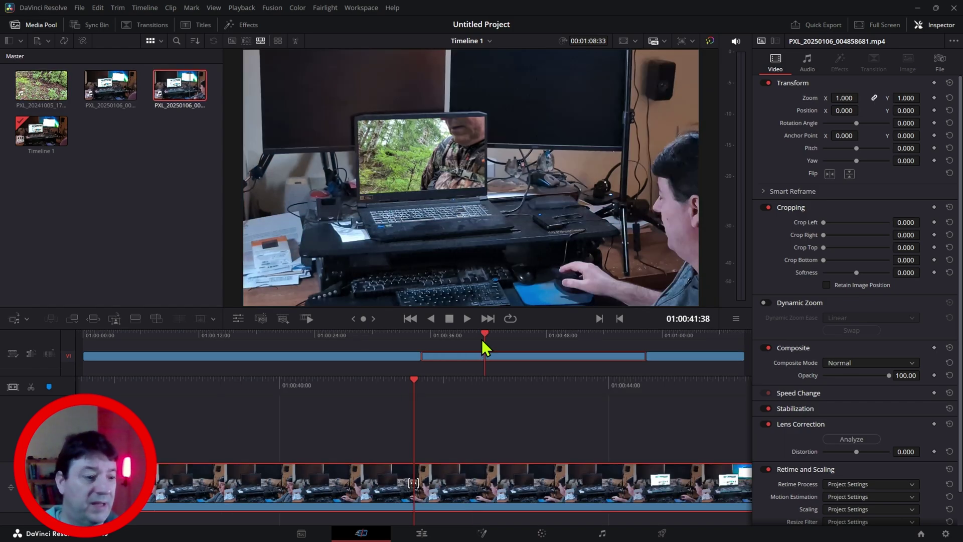